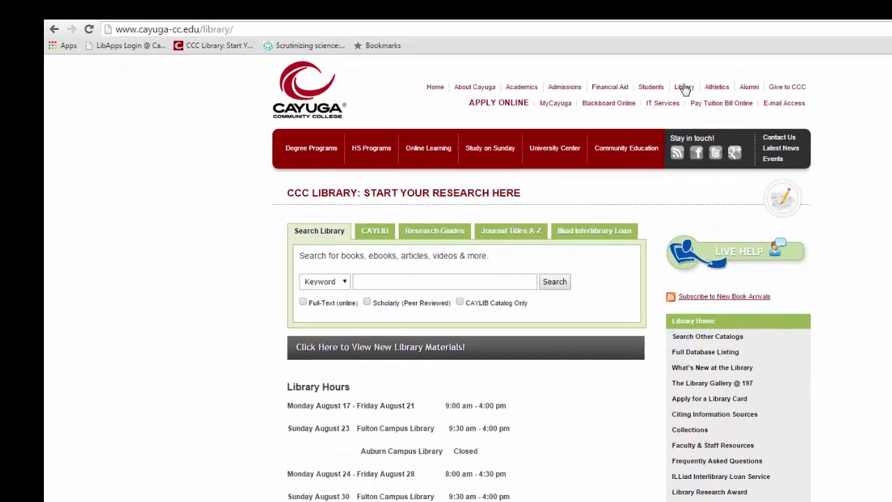
# Go to the CCC Library 'Start Your Research Here' page from the college site's navigation.
pyautogui.click(632, 81)
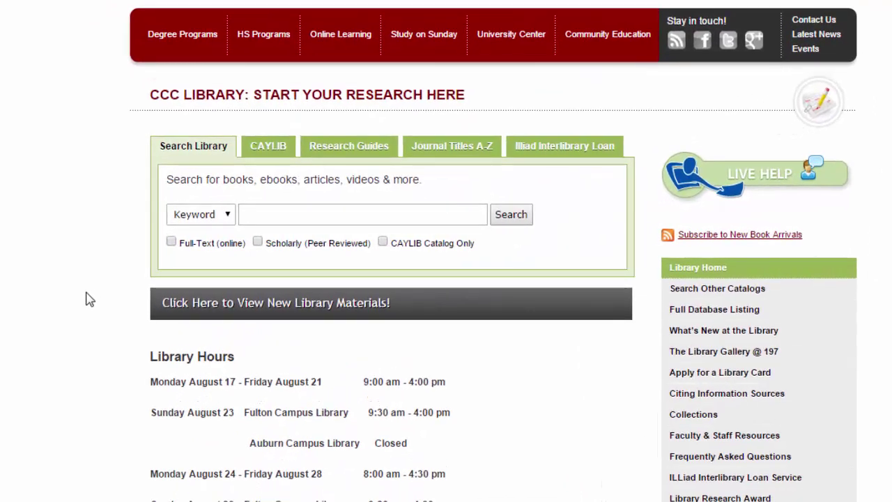
# Search the CAYLIB catalog for 'social media' as a Words Anywhere search.
pyautogui.click(270, 160)
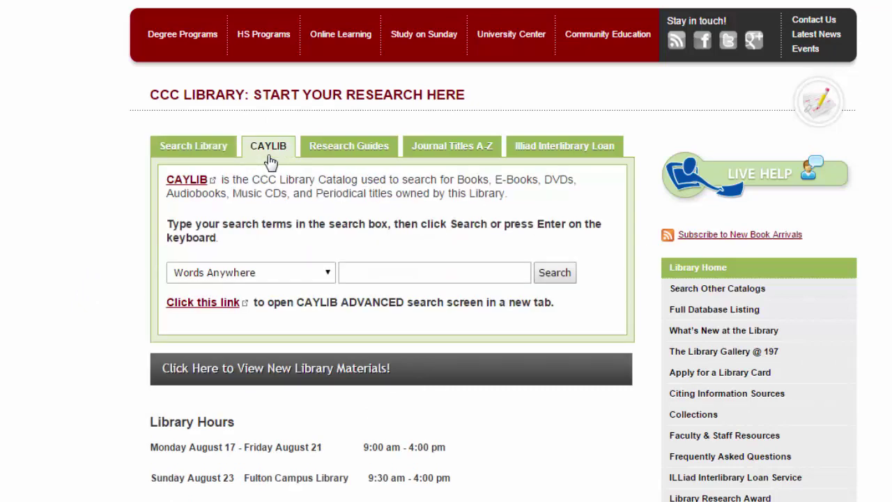
pyautogui.click(357, 271)
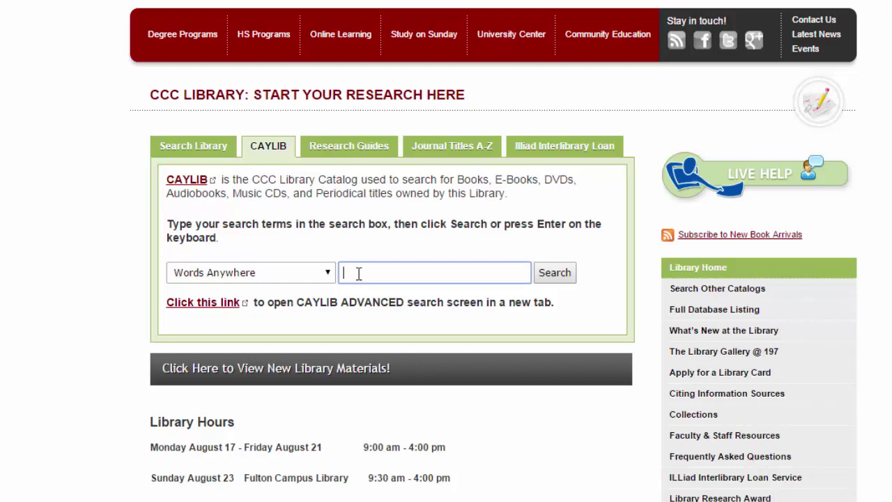
pyautogui.write('social media')
pyautogui.click(558, 280)
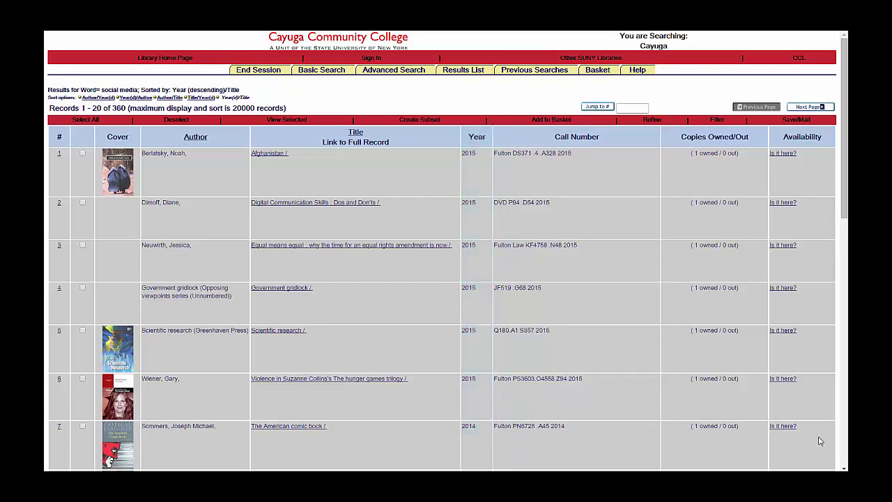
pyautogui.click(202, 140)
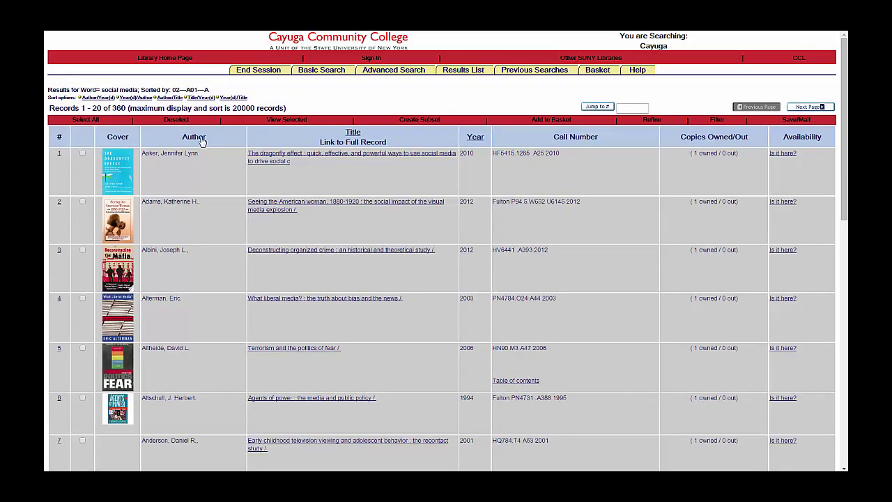
pyautogui.click(820, 106)
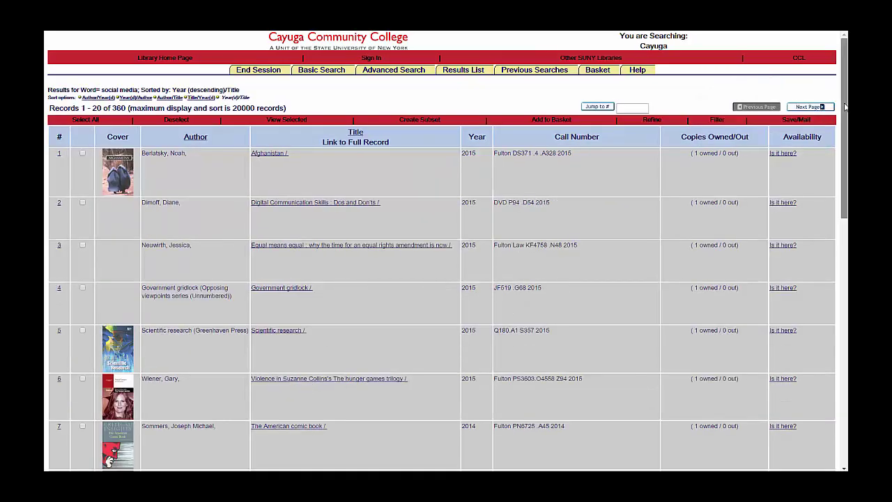
pyautogui.moveTo(845, 106); pyautogui.dragTo(847, 363)
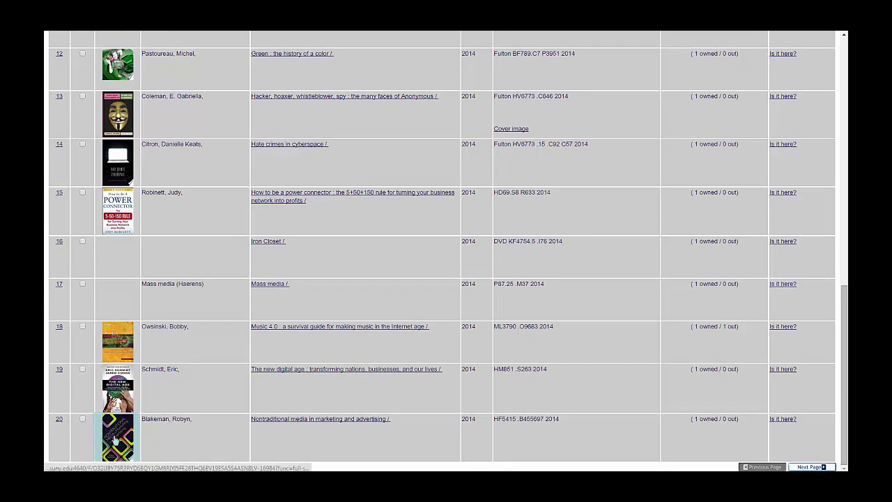
# View the full records for 'Nontraditional media in marketing and advertising' and 'The American comic book'.
pyautogui.click(287, 420)
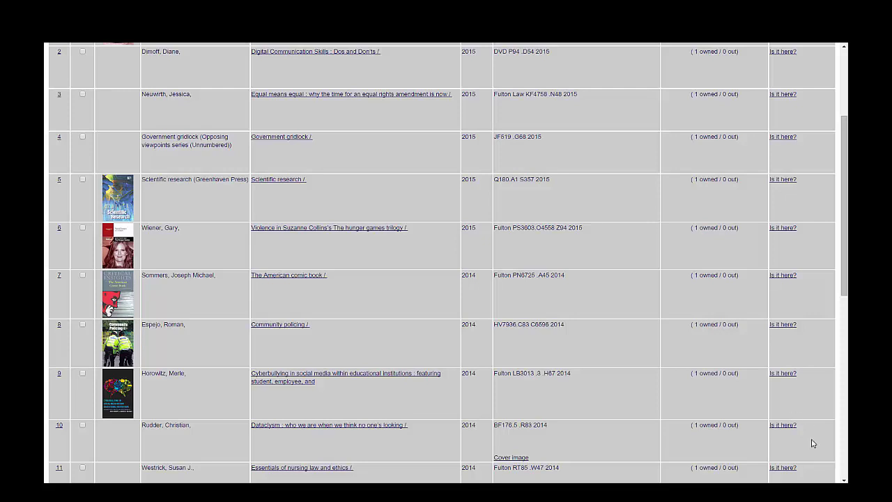
pyautogui.click(277, 276)
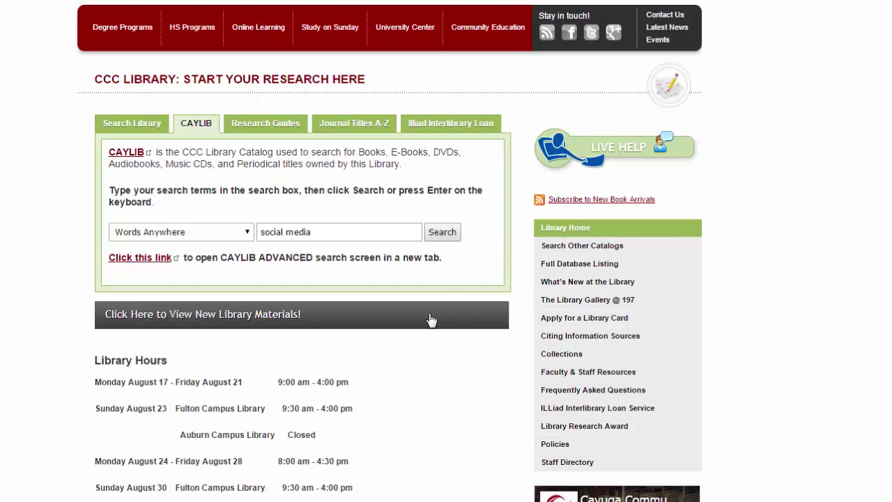
# Switch the search to Words in Subject and wrap social media in double quotes.
pyautogui.click(251, 238)
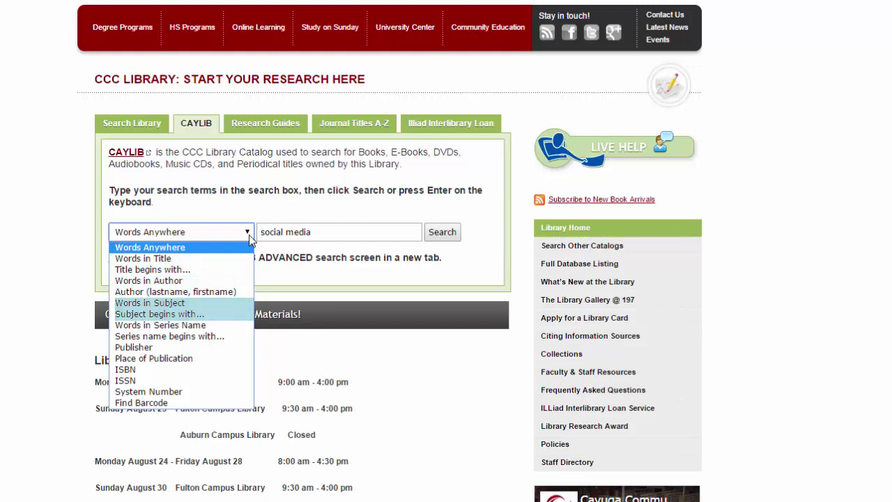
pyautogui.click(214, 309)
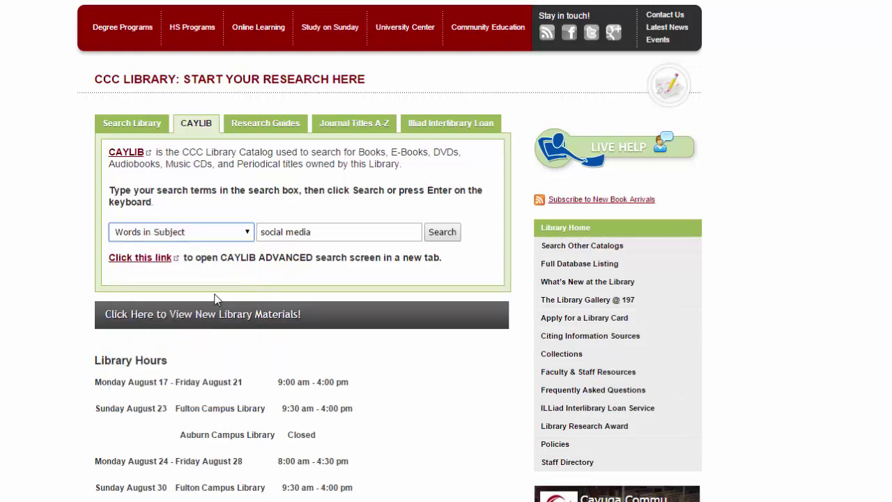
pyautogui.click(262, 235)
pyautogui.write('"')
pyautogui.click(339, 226)
pyautogui.write('"')
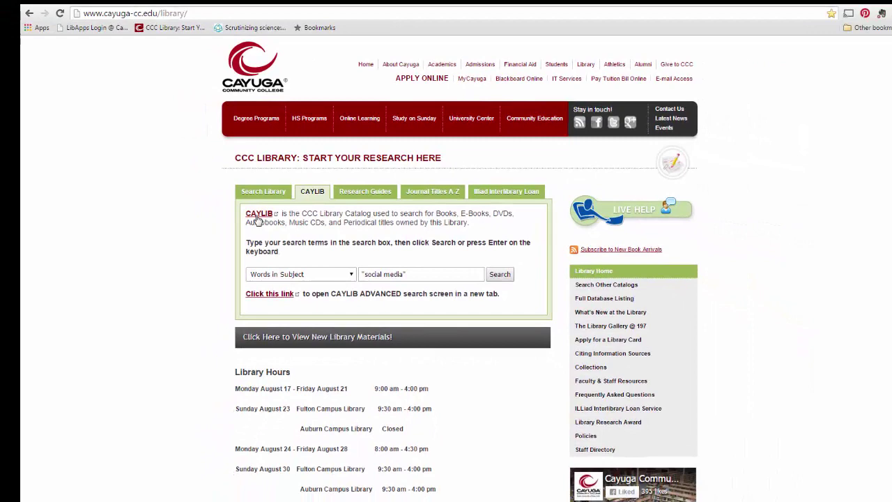
# Run an advanced keyword search for "social media" AND business in All Fields.
pyautogui.click(212, 233)
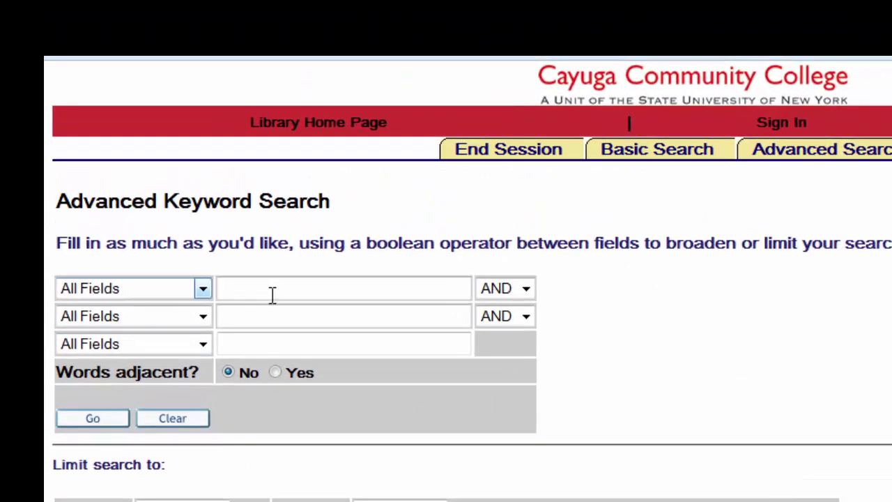
pyautogui.click(149, 128)
pyautogui.write('"social media"')
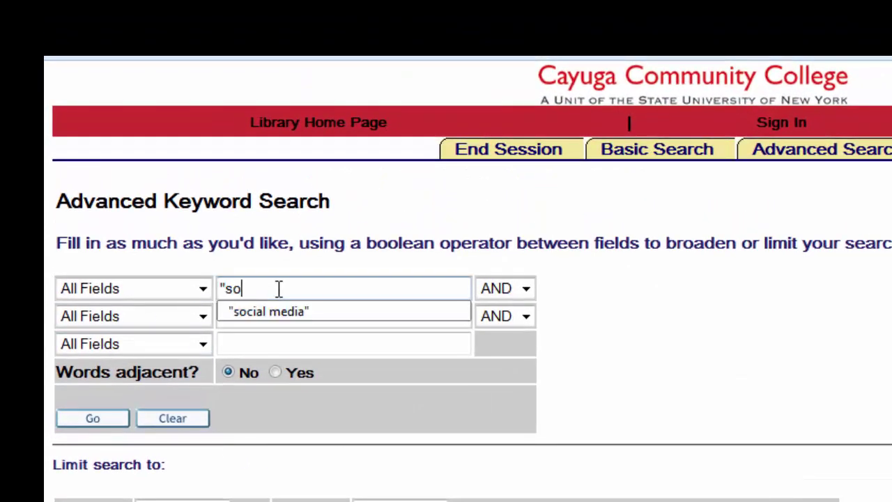
pyautogui.click(255, 306)
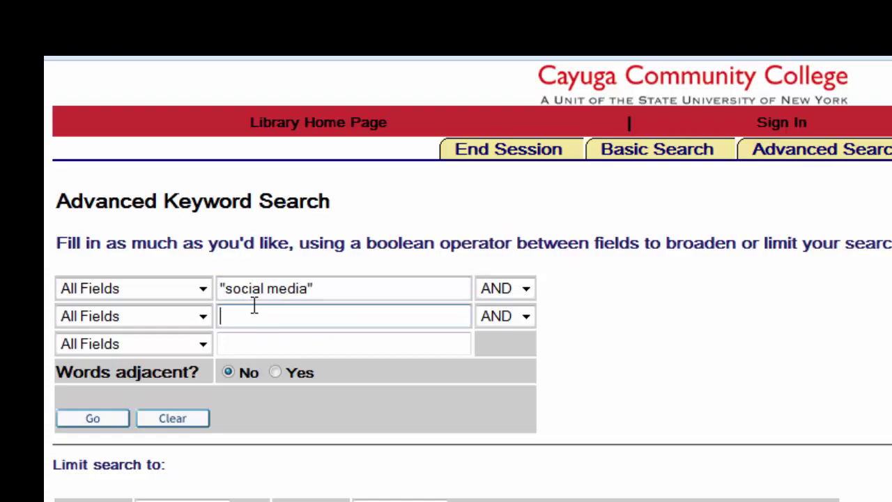
pyautogui.write('business')
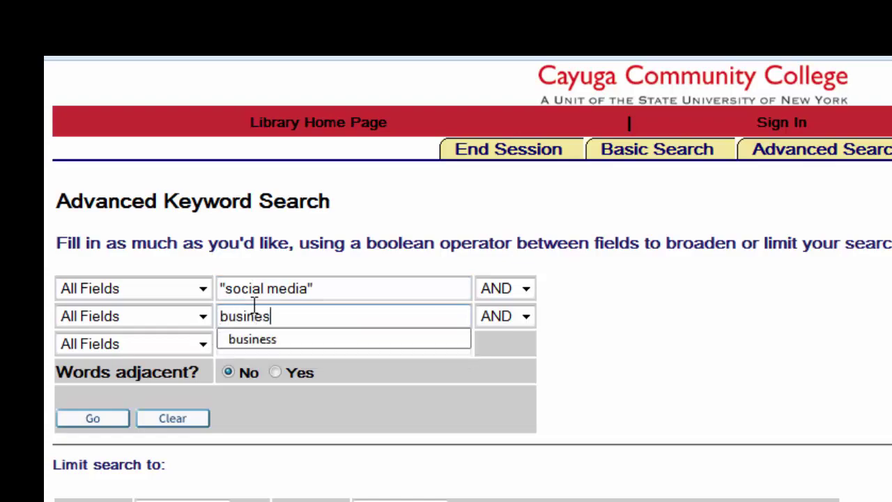
pyautogui.click(122, 417)
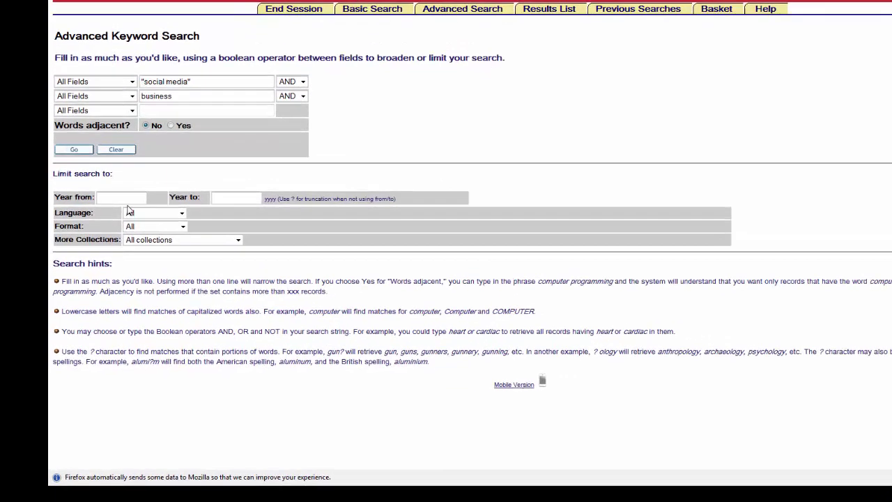
# Limit the advanced search to years 2013–2015 and a chosen collection, then run it.
pyautogui.click(99, 229)
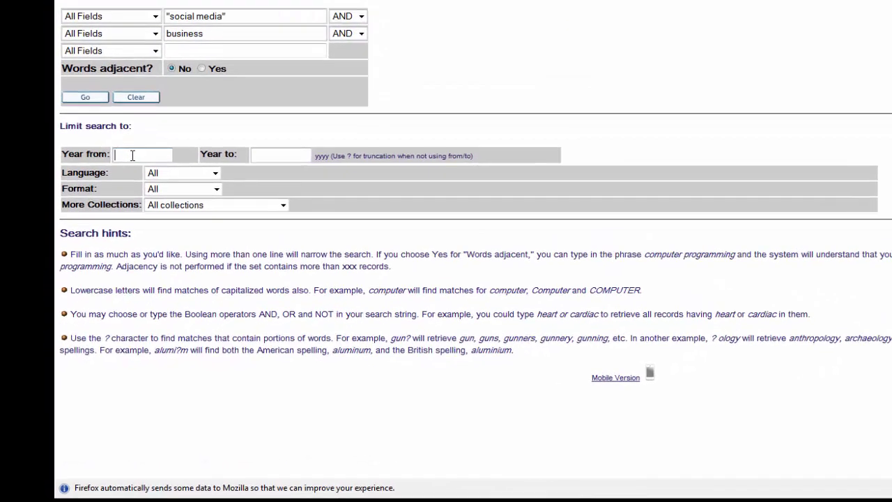
pyautogui.write('2013')
pyautogui.press('Tab')
pyautogui.write('2015')
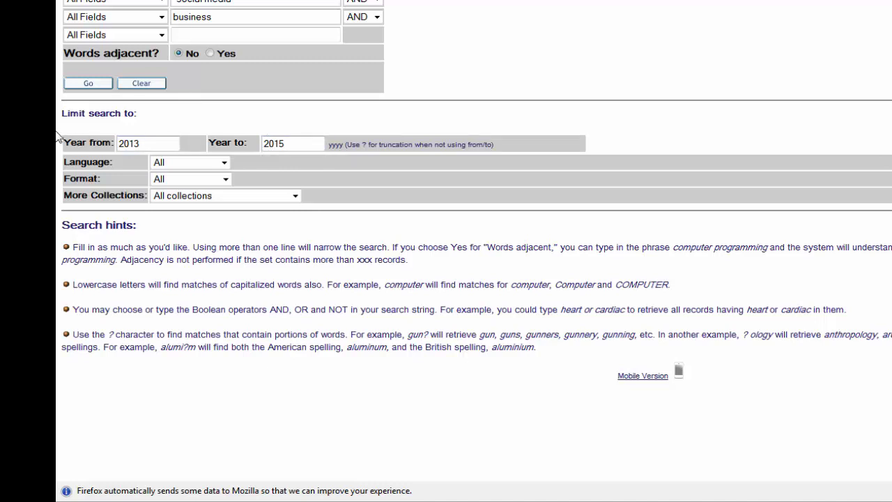
pyautogui.click(287, 201)
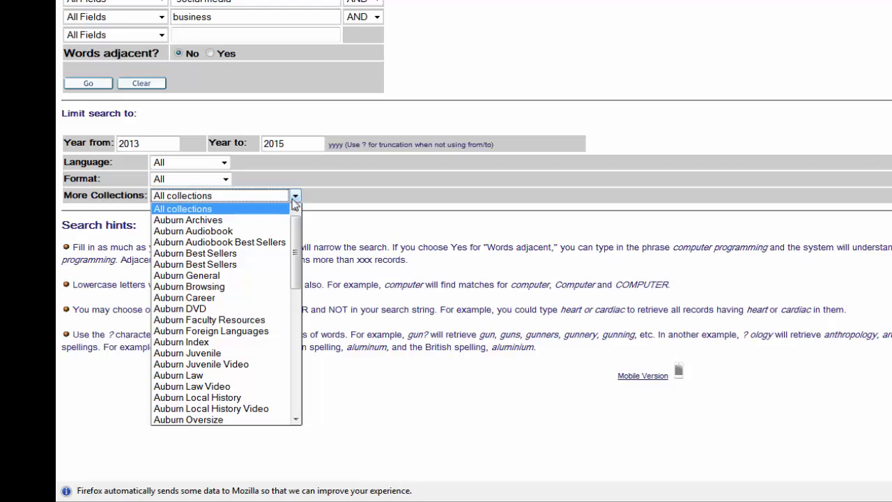
pyautogui.click(187, 275)
pyautogui.click(86, 83)
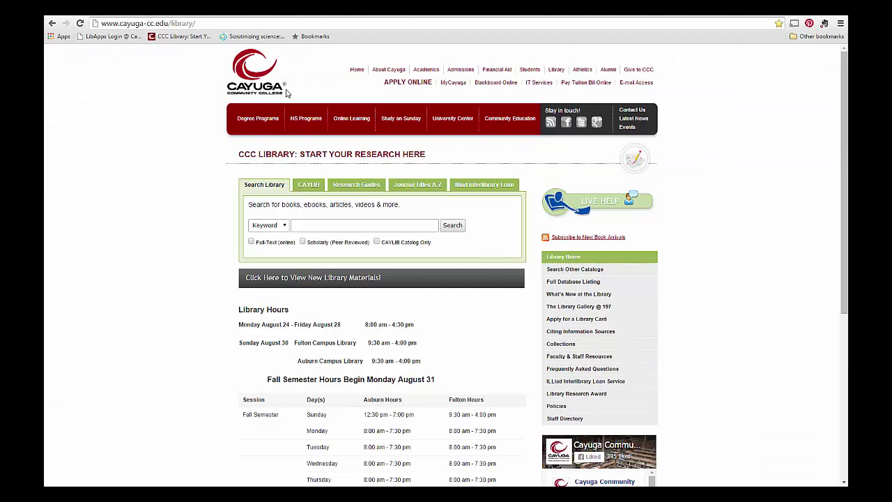
# Open a blank CAYLIB Advanced Keyword Search page from the CAYLIB tab.
pyautogui.click(310, 186)
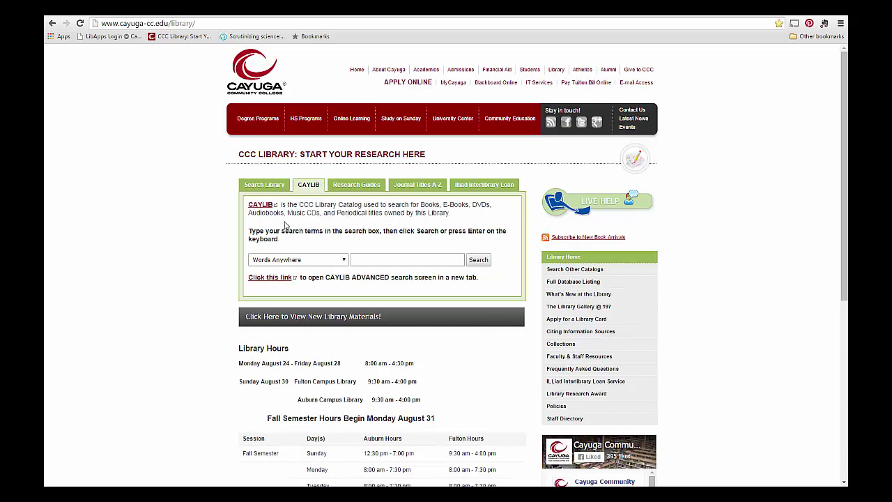
pyautogui.click(272, 283)
pyautogui.click(282, 277)
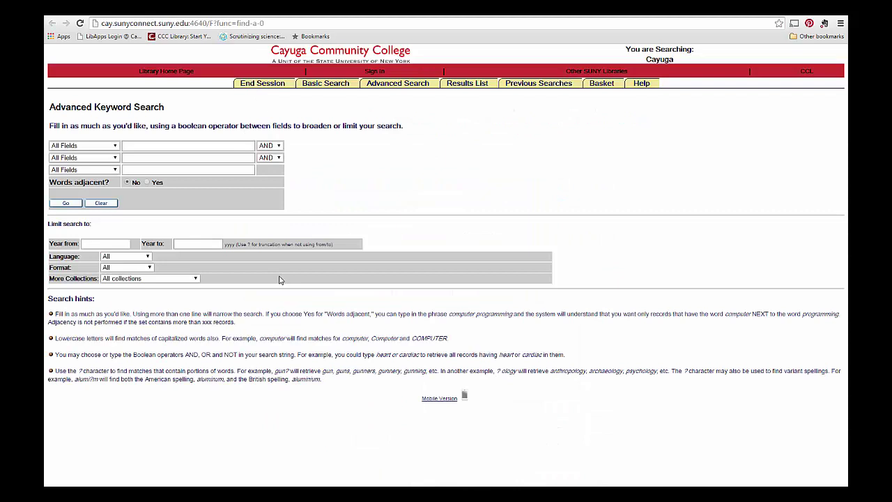